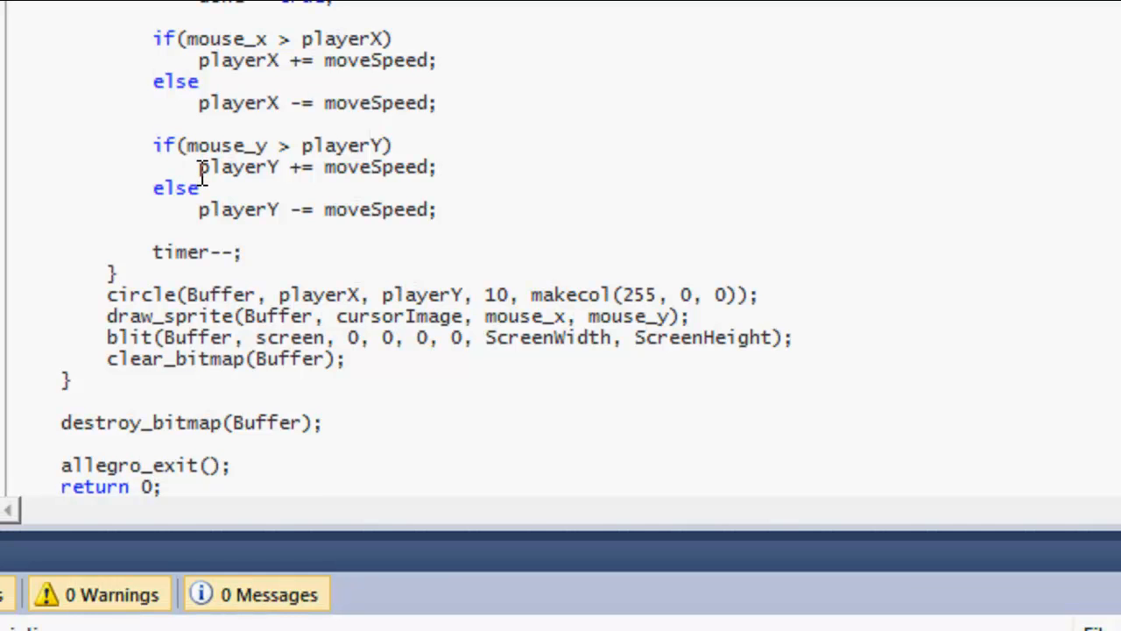
Step: View pencil.bmp from the AllegroHD project folder in Explorer
click(152, 145)
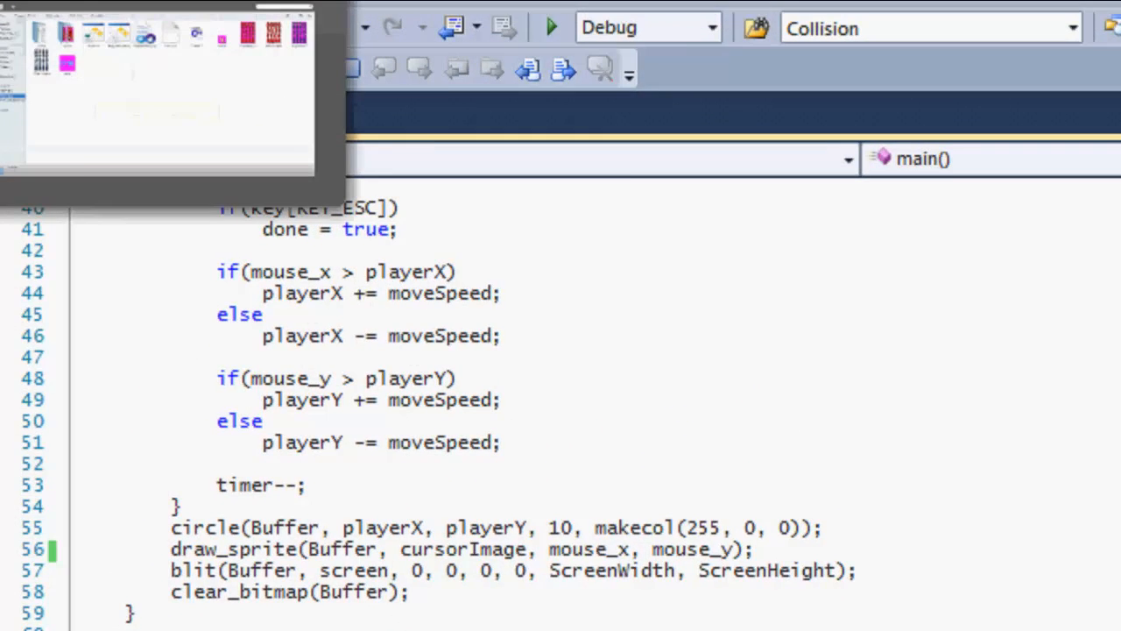
click(157, 88)
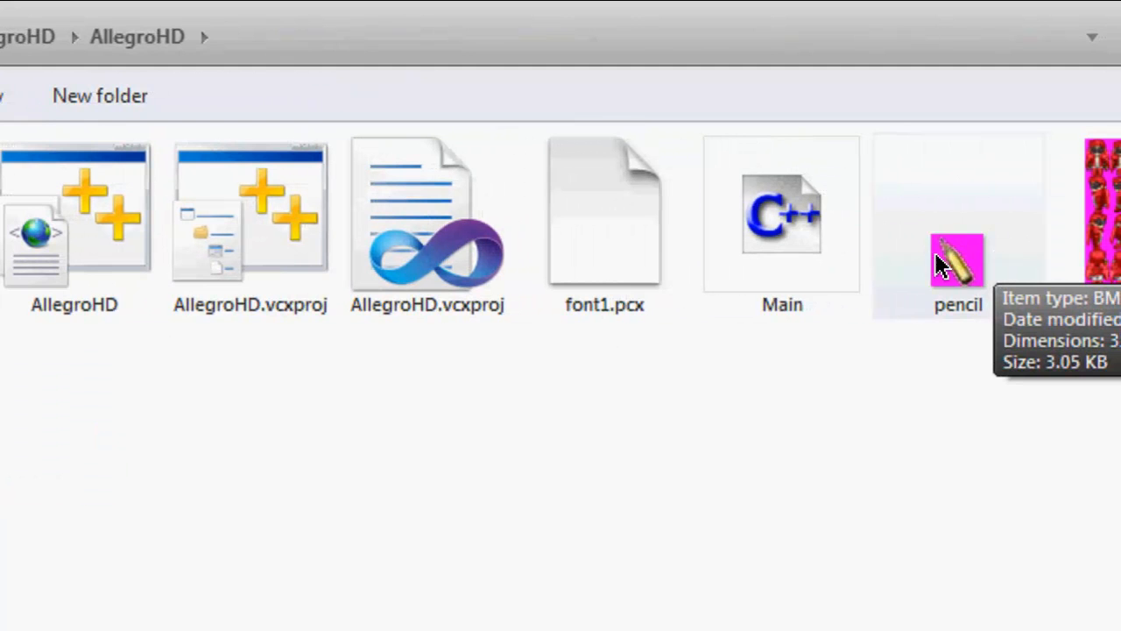
click(959, 284)
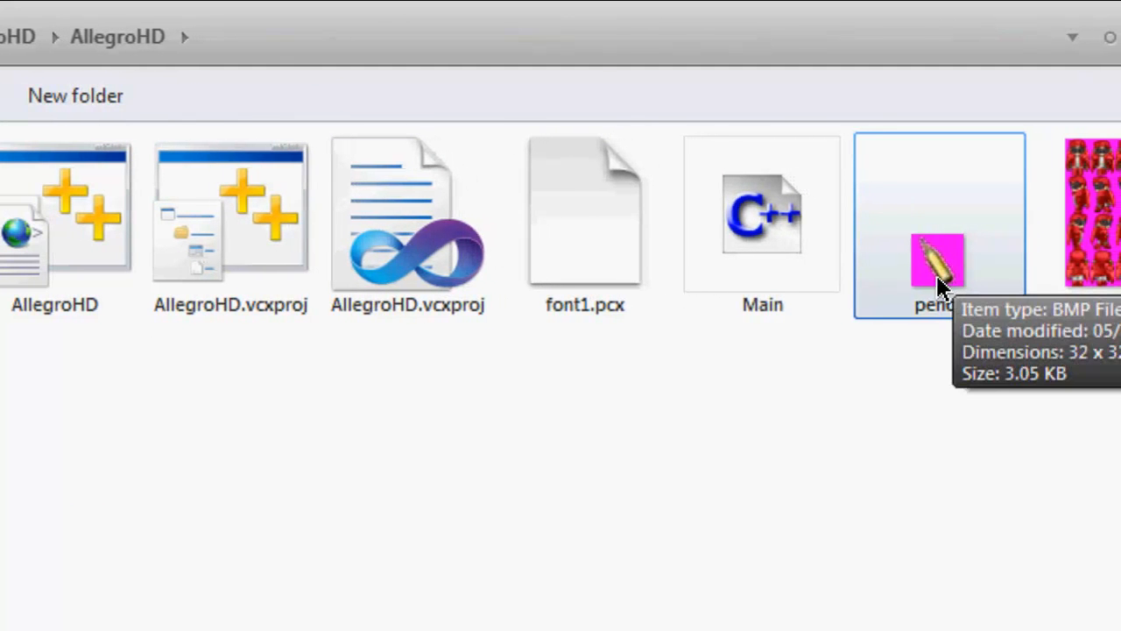
double_click(950, 285)
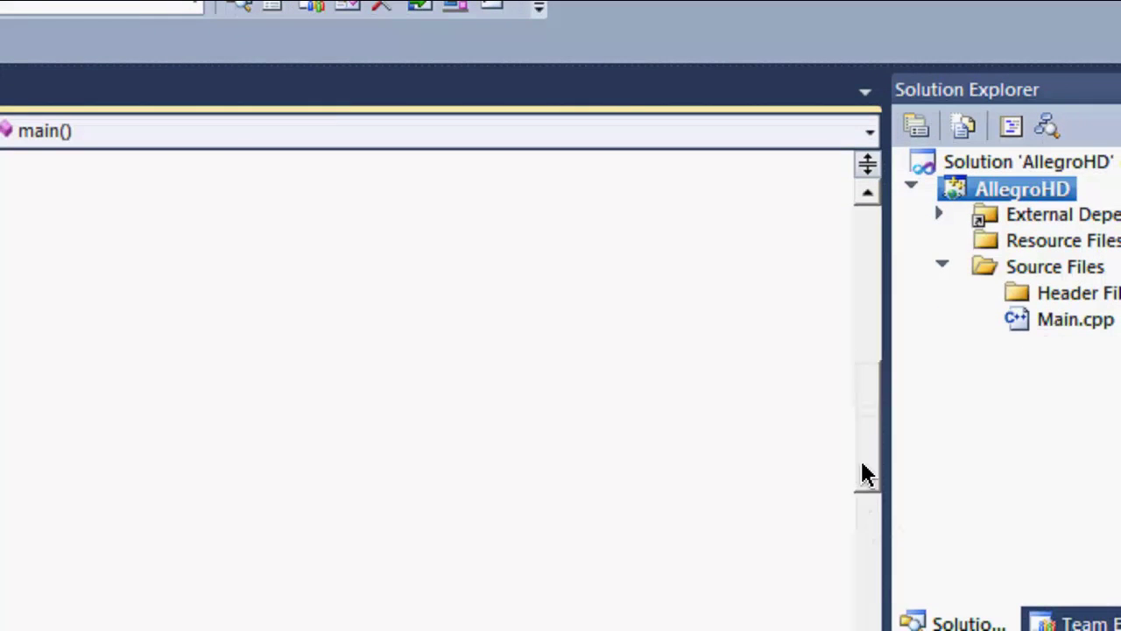
drag(865, 476, 838, 363)
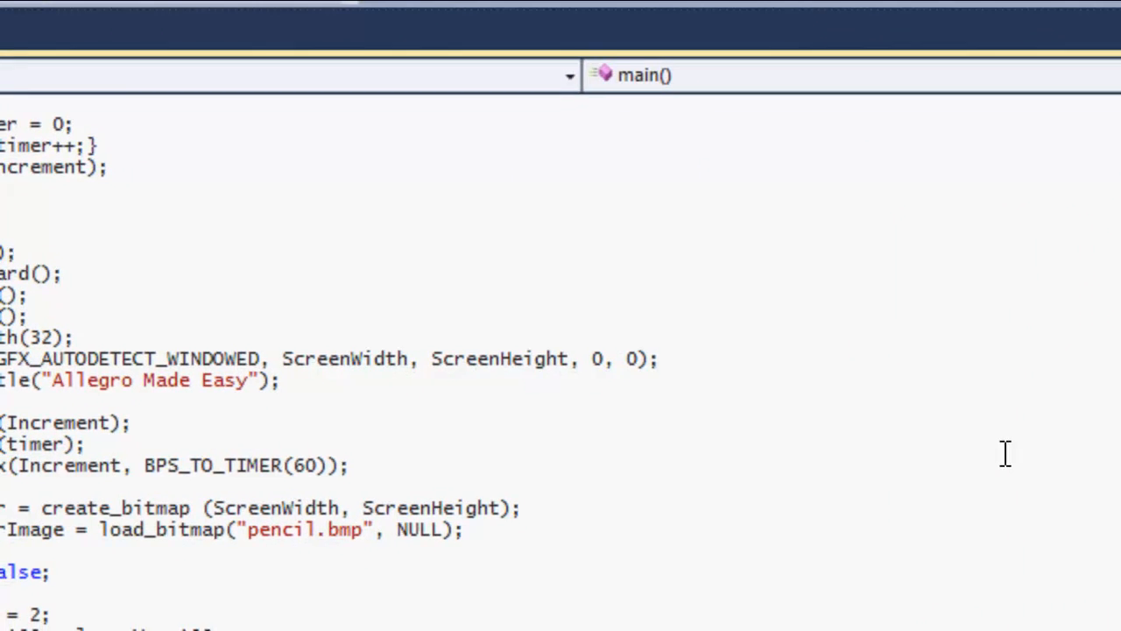
drag(1031, 312, 981, 351)
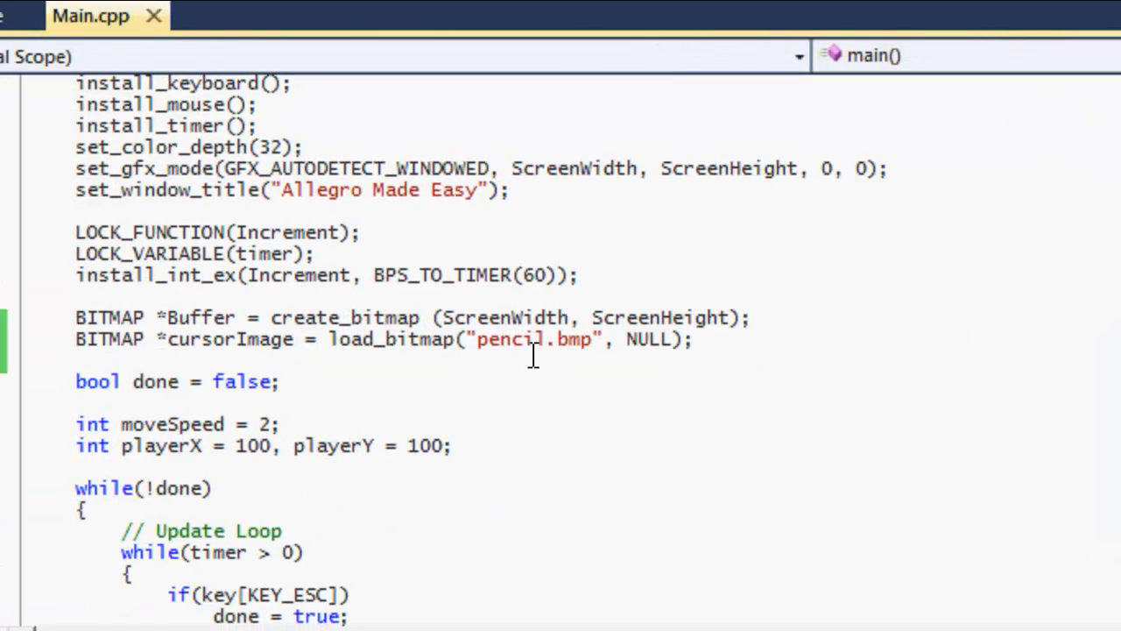
drag(728, 343, 134, 351)
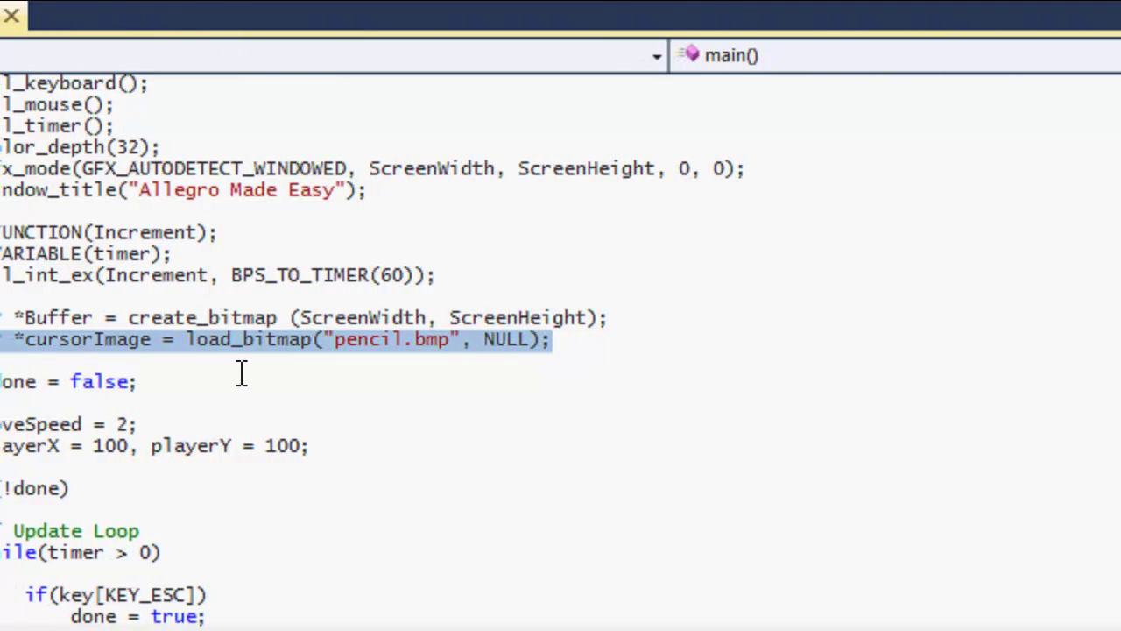
click(239, 366)
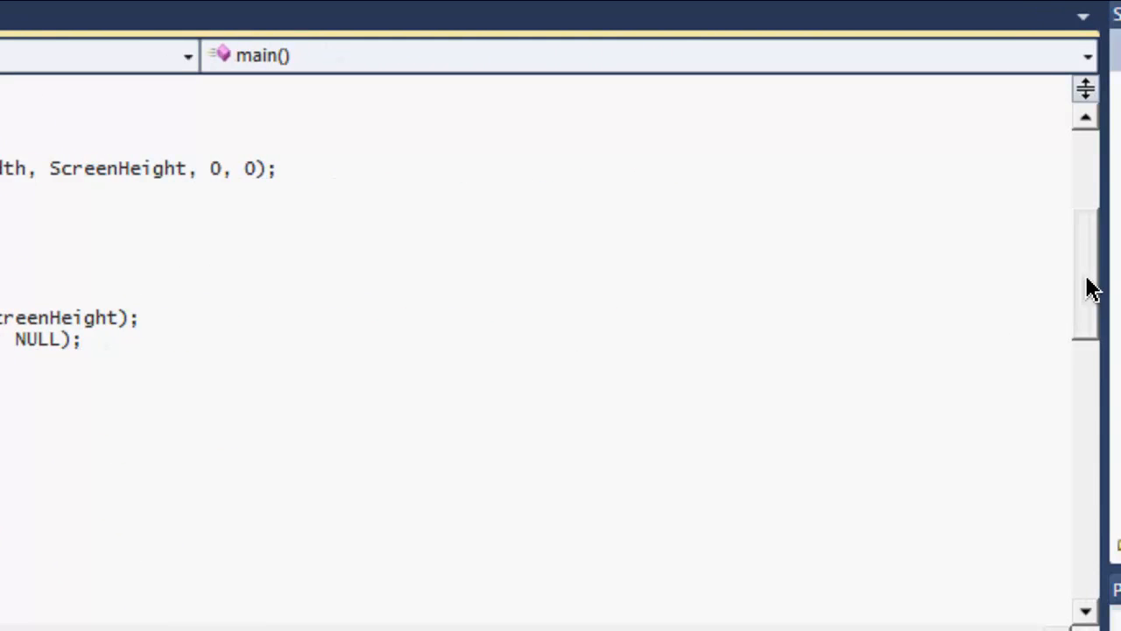
scroll(1026, 325, down, 3)
scroll(1016, 382, down, 5)
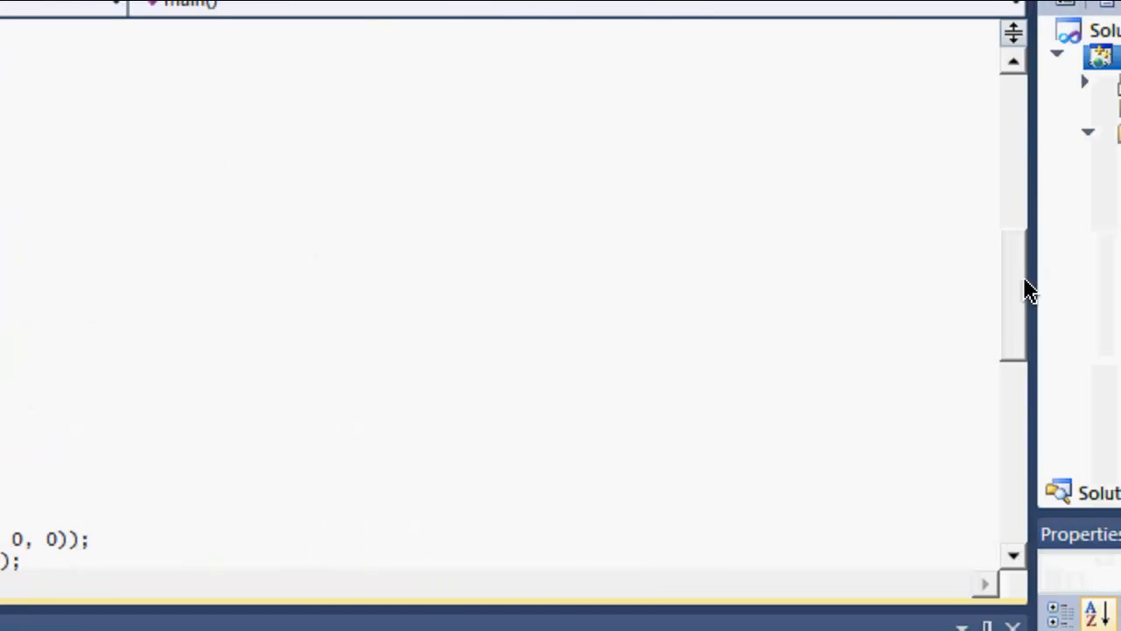
scroll(993, 345, down, 3)
scroll(987, 353, down, 1)
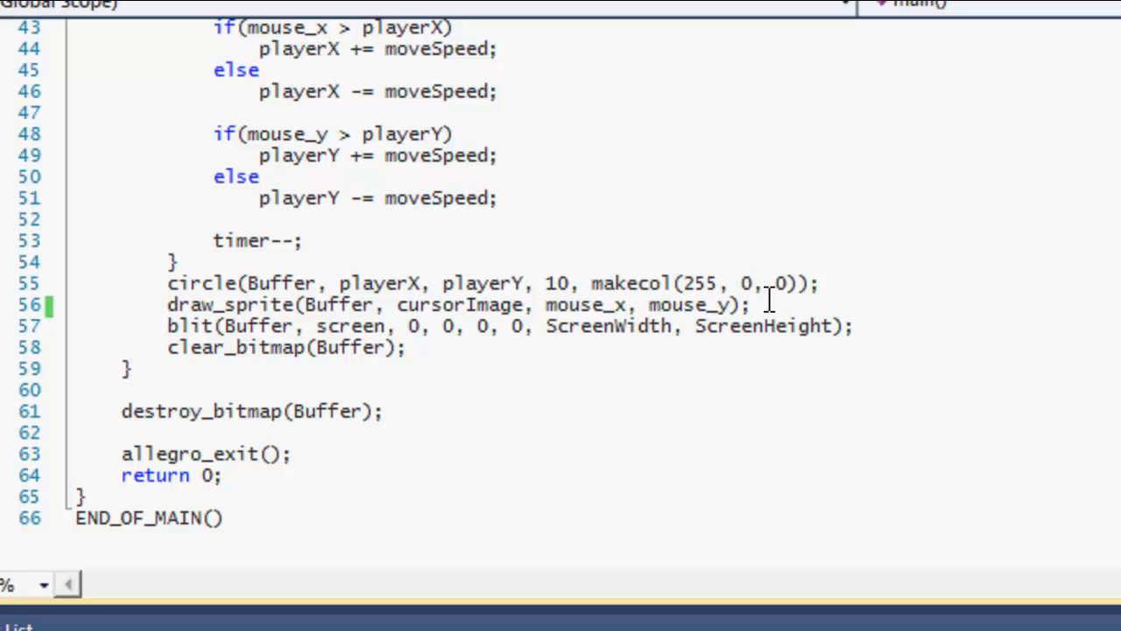
mouse_move(745, 302)
mouse_down()
mouse_move(283, 298)
mouse_move(183, 308)
mouse_up()
click(184, 309)
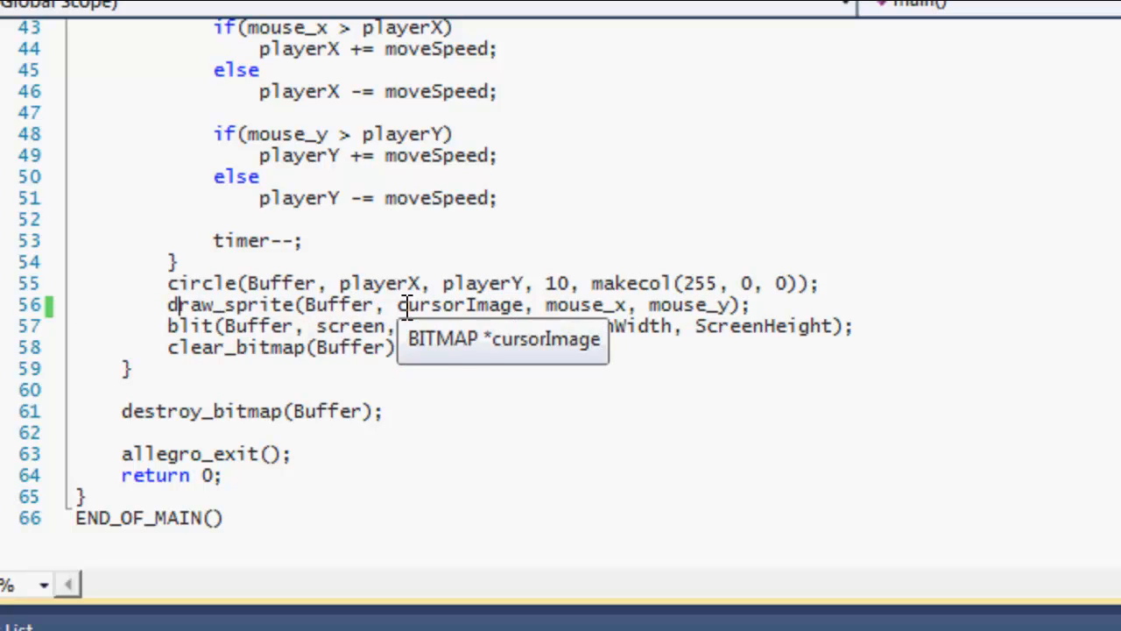
mouse_move(398, 305)
mouse_down()
mouse_move(505, 322)
mouse_move(630, 308)
mouse_move(731, 331)
mouse_move(730, 313)
mouse_up()
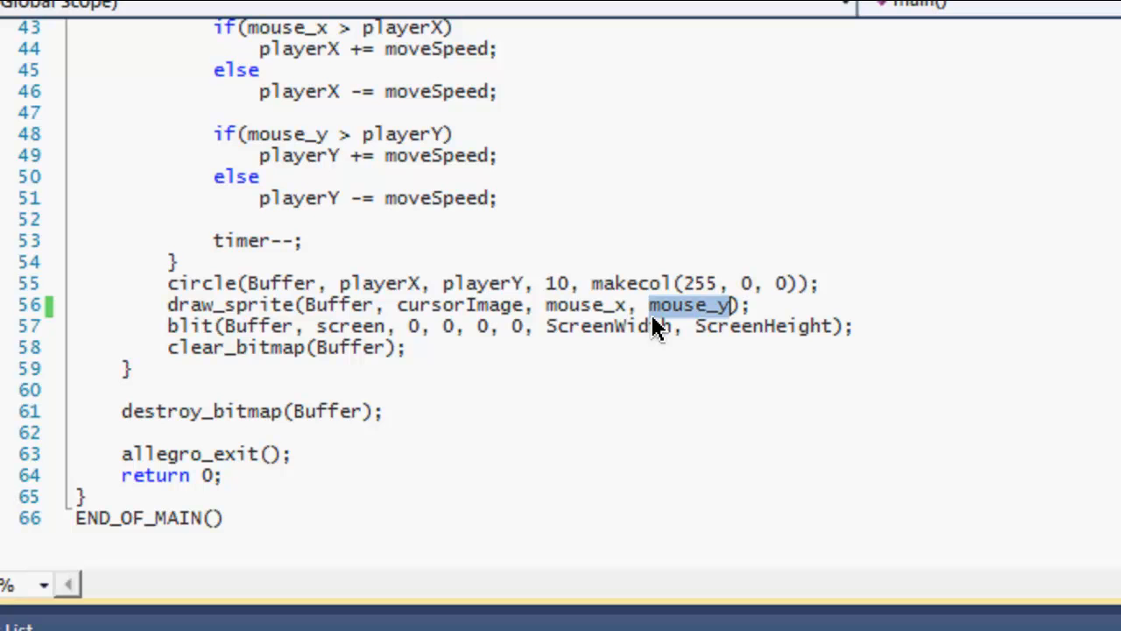
Step: Add destroy_bitmap(cursorImage); after the Buffer cleanup, then build and run with F5, confirming the rebuild
click(451, 421)
key(Return)
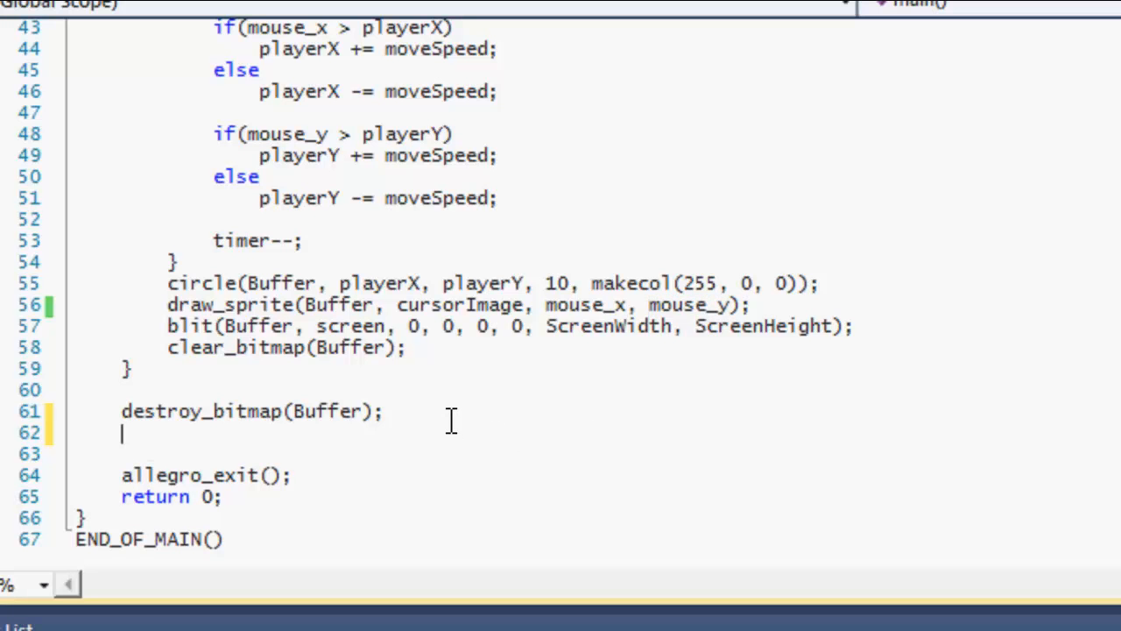
text(destroy_bitma)
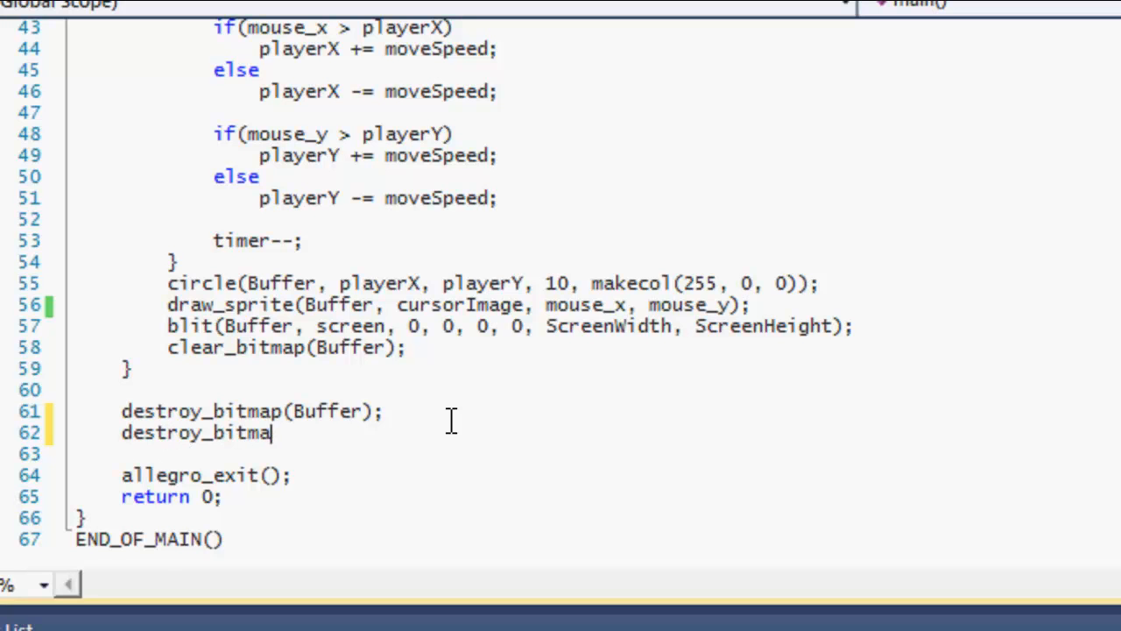
text(p(cur)
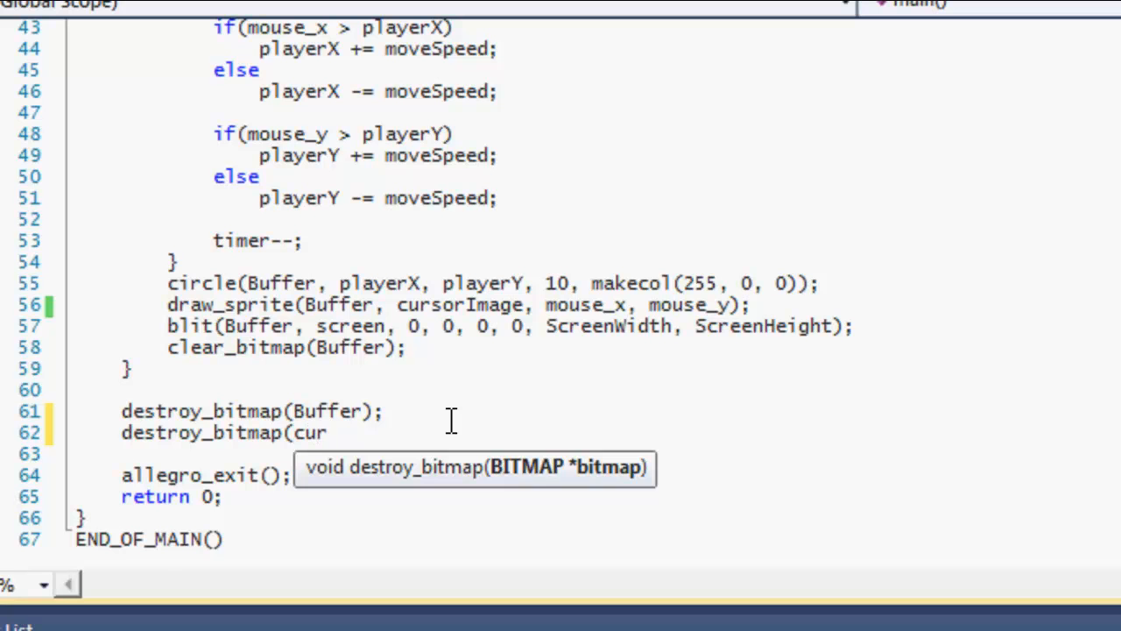
text(sorImage);)
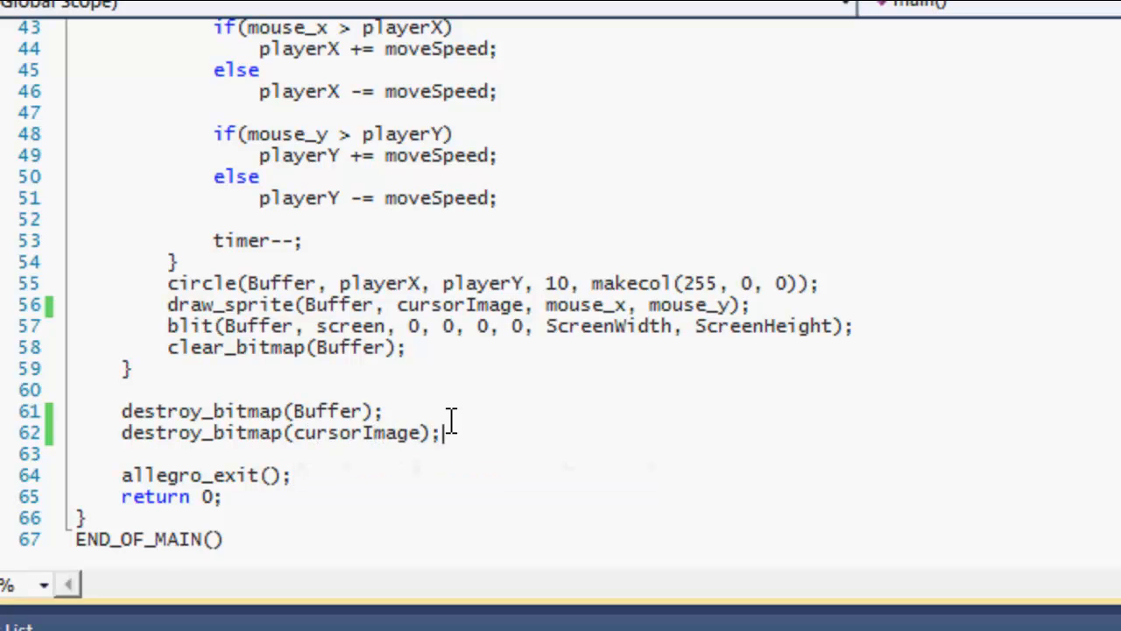
key(F5)
key(Return)
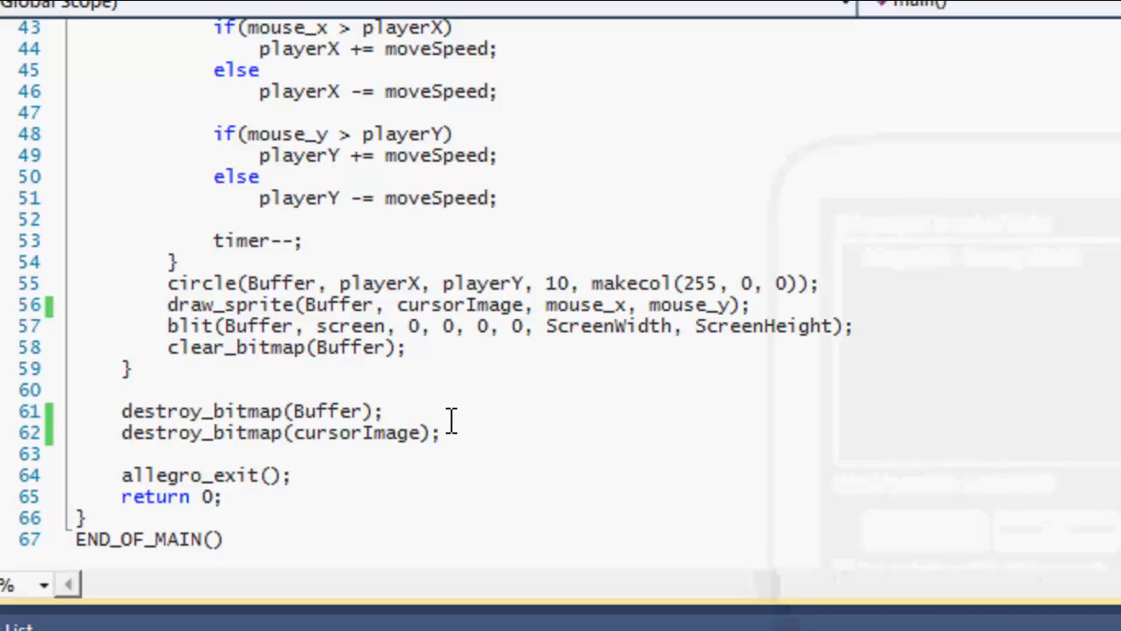